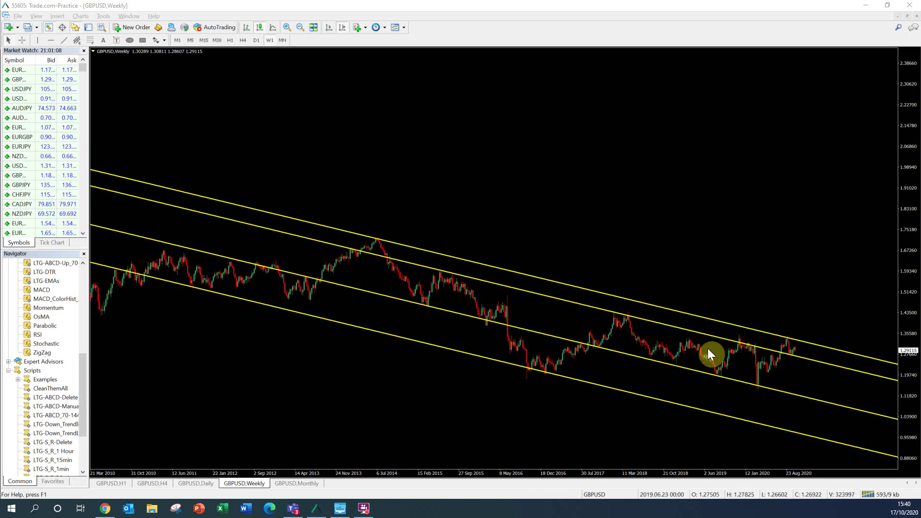
Examine the GBPUSD weekly chart's descending channel, both close up on recent candles and across its full history
click(286, 27)
drag(851, 248, 390, 233)
drag(909, 360, 895, 269)
mouse_move(880, 340)
mouse_down()
mouse_move(912, 165)
mouse_move(884, 345)
mouse_up()
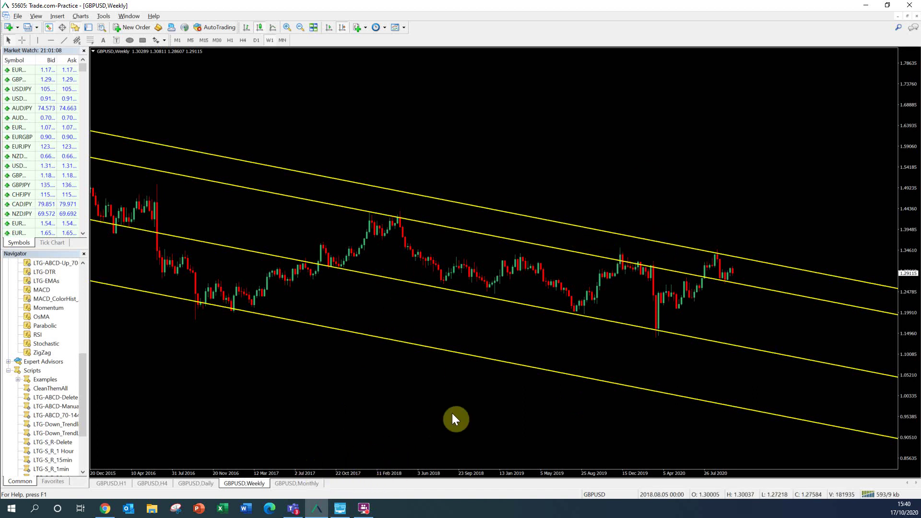
click(300, 27)
click(299, 28)
drag(905, 237, 813, 375)
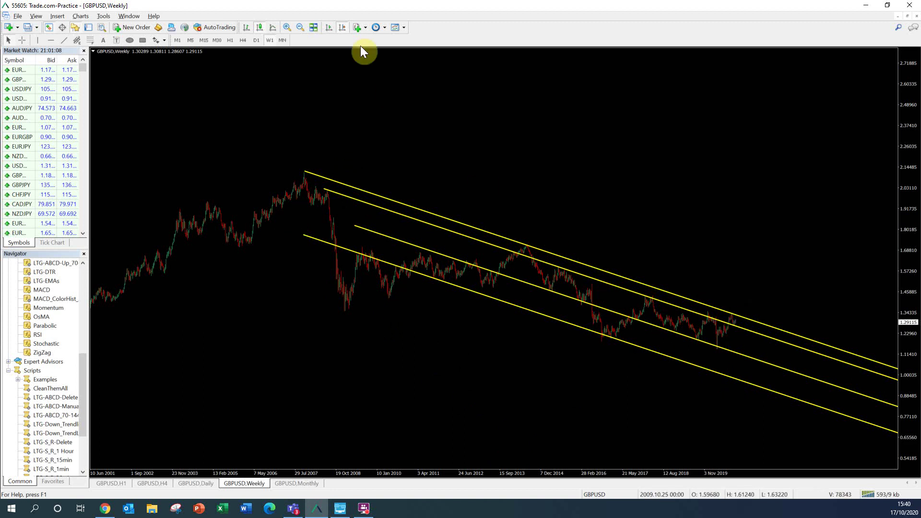
click(284, 28)
drag(731, 389, 574, 407)
scroll(409, 222, up, 2)
drag(897, 339, 824, 469)
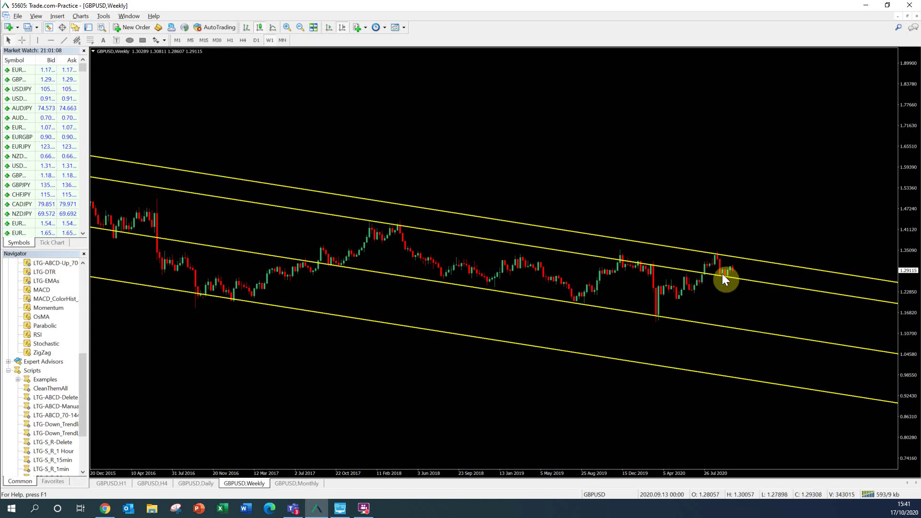
Highlight the latest weekly candles just above the upper inner channel line with a small rectangle
click(144, 40)
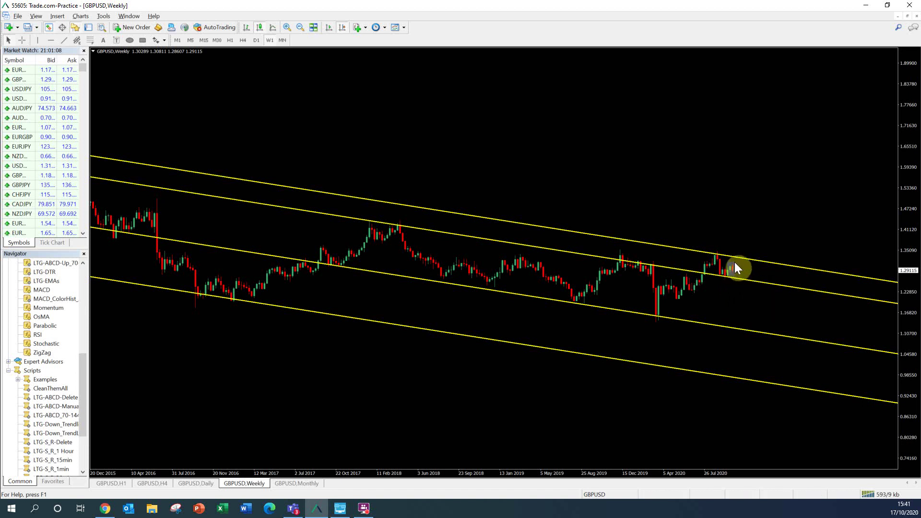
click(283, 26)
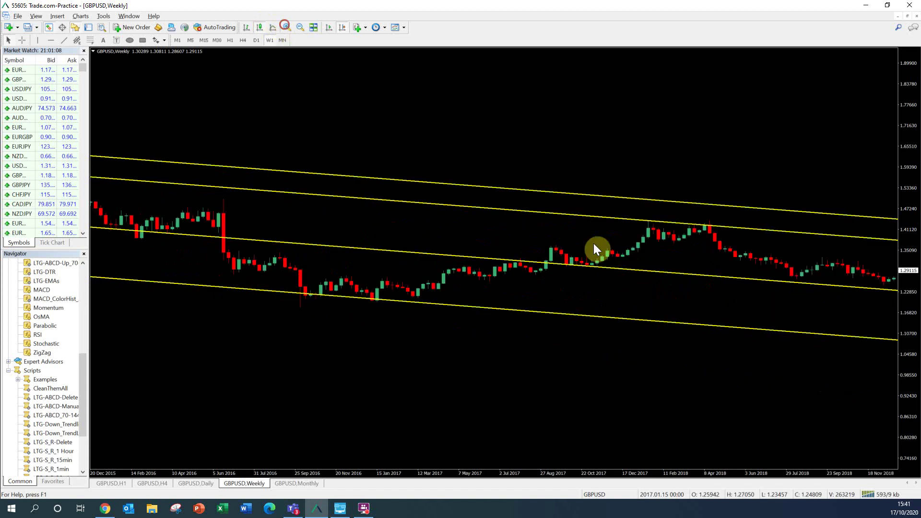
drag(771, 309, 389, 341)
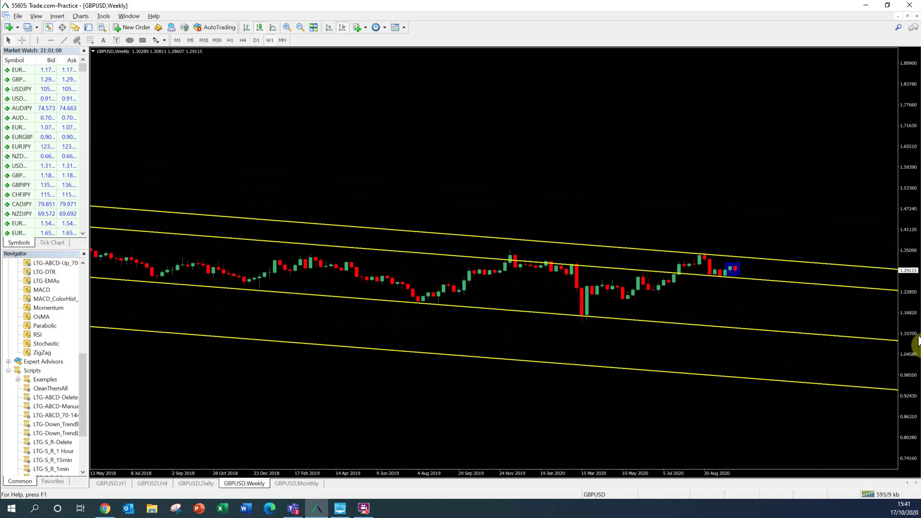
drag(908, 271, 797, 273)
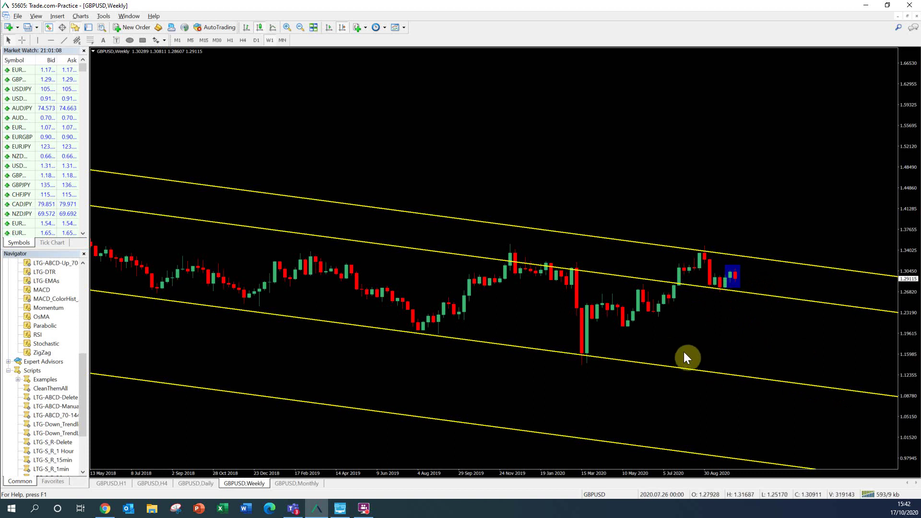
Inspect the recent weekly price swings against the channel lines with the crosshair
click(22, 41)
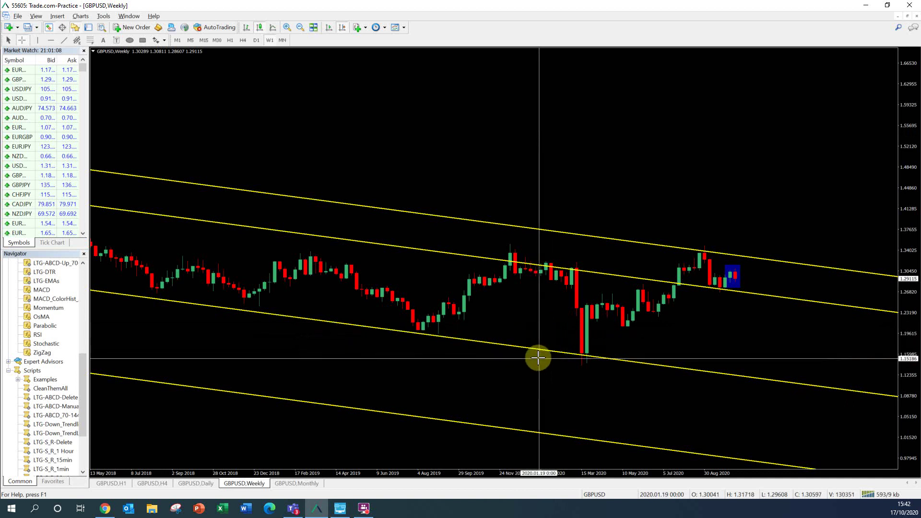
click(698, 353)
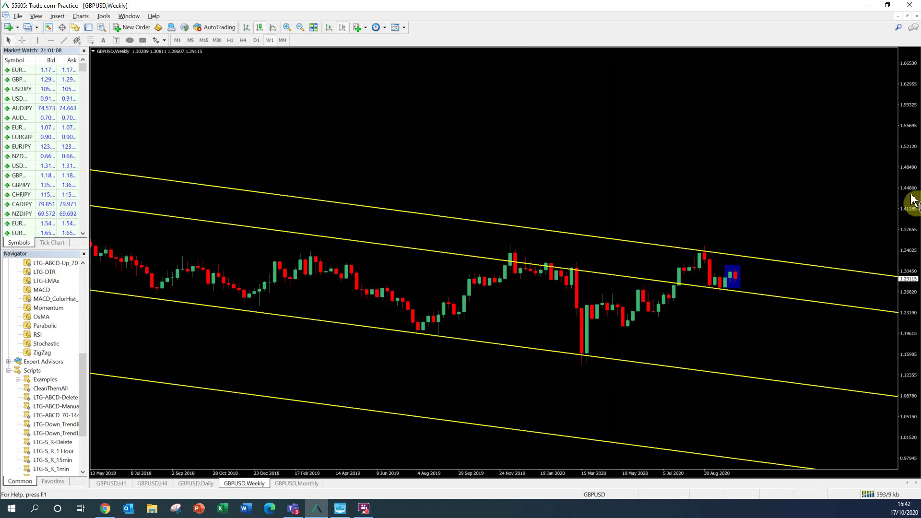
drag(913, 204, 911, 225)
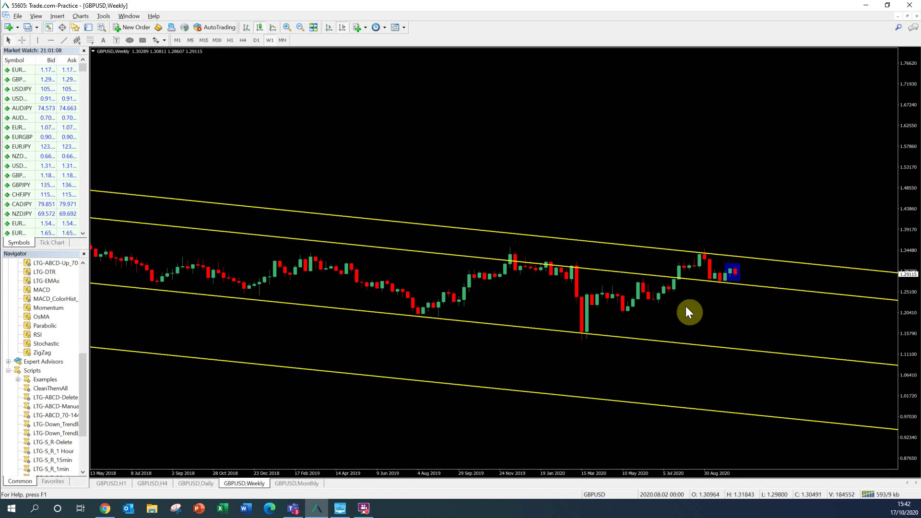
Add weekly support and resistance levels with the LTG-S_R_weekly script and check the recent candles against them
drag(83, 398, 83, 424)
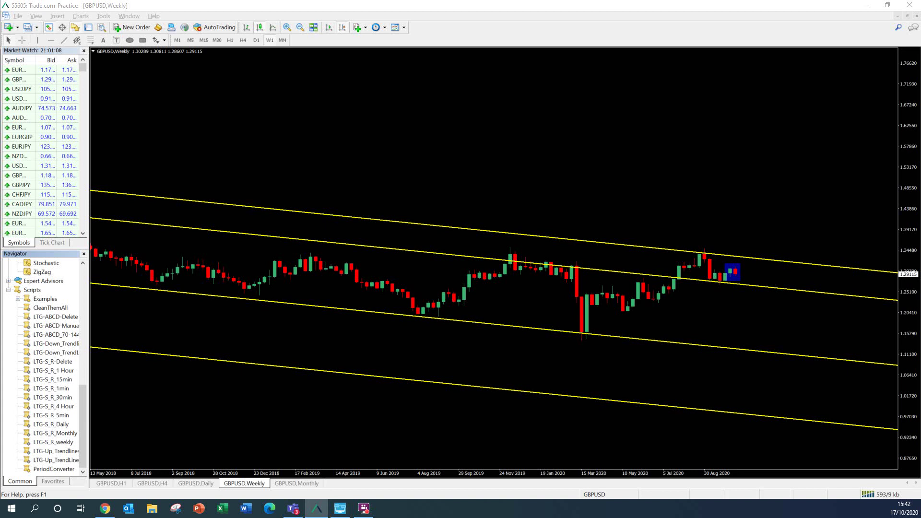
double_click(53, 441)
drag(917, 302, 893, 229)
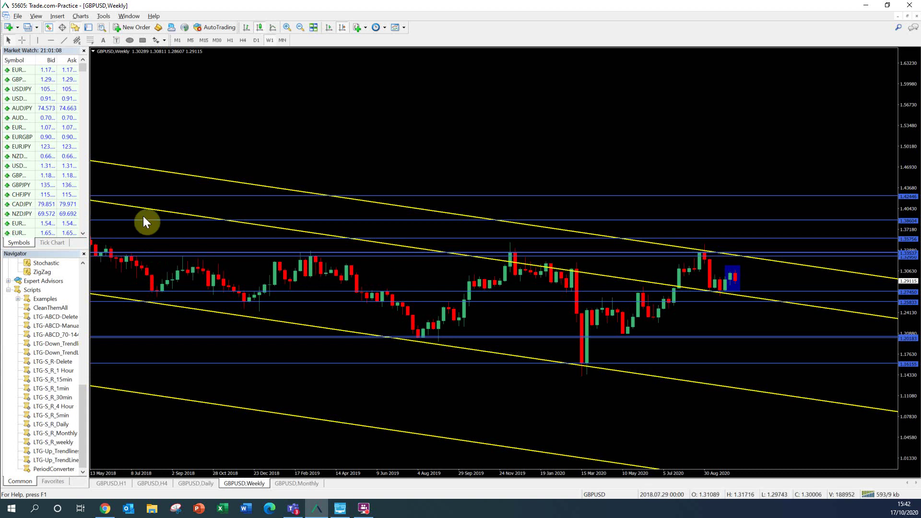
click(22, 40)
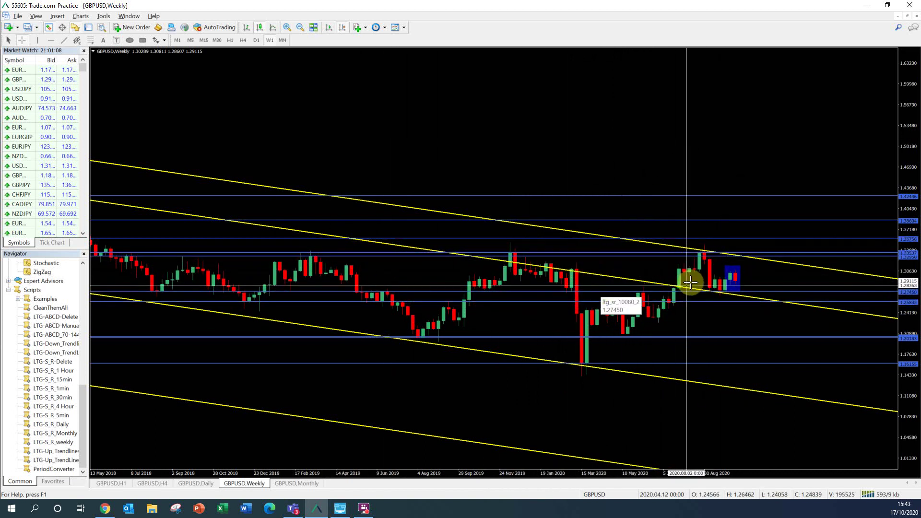
click(630, 140)
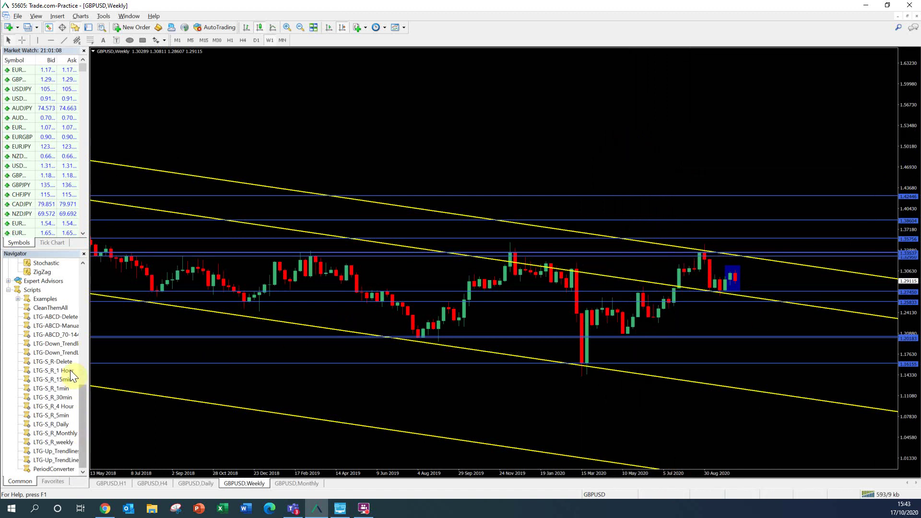
Add a Stochastic indicator with 5,3,3 settings below the weekly GBPUSD chart
scroll(55, 282, up, 1)
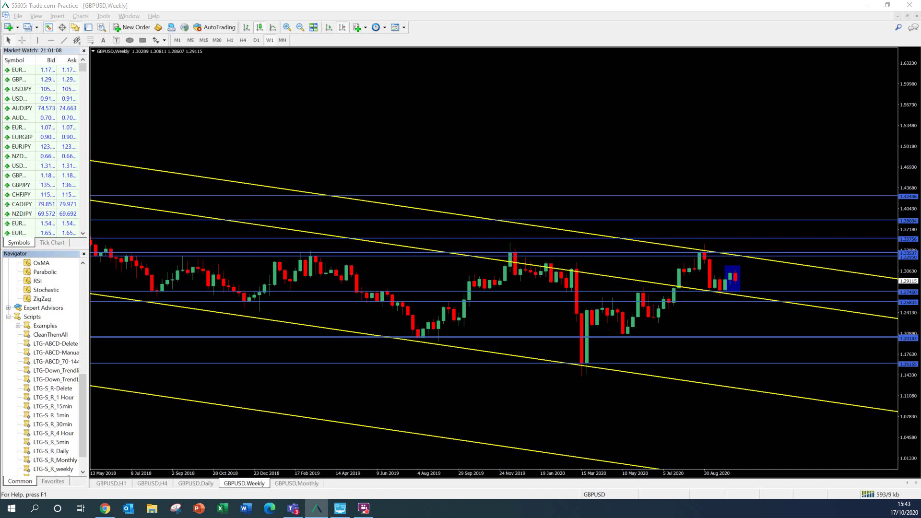
key(Return)
mouse_move(911, 277)
mouse_down()
mouse_move(907, 291)
mouse_move(906, 266)
mouse_up()
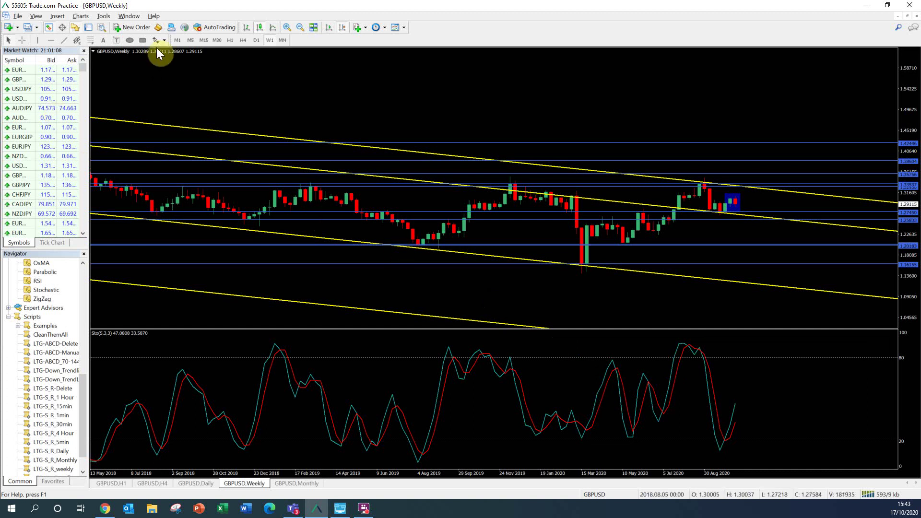
Highlight the latest Stochastic peak above 80 and the latest trough below 20 with rectangles
click(143, 38)
drag(663, 336, 725, 358)
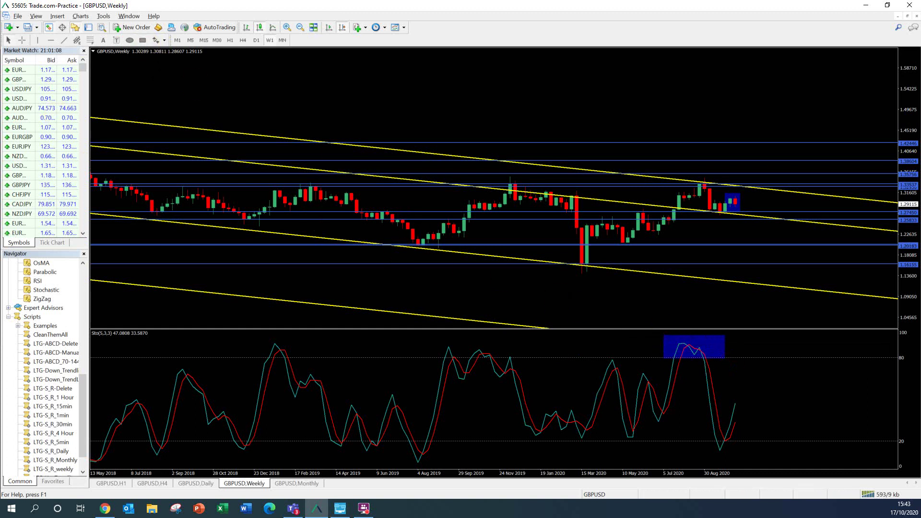
click(143, 40)
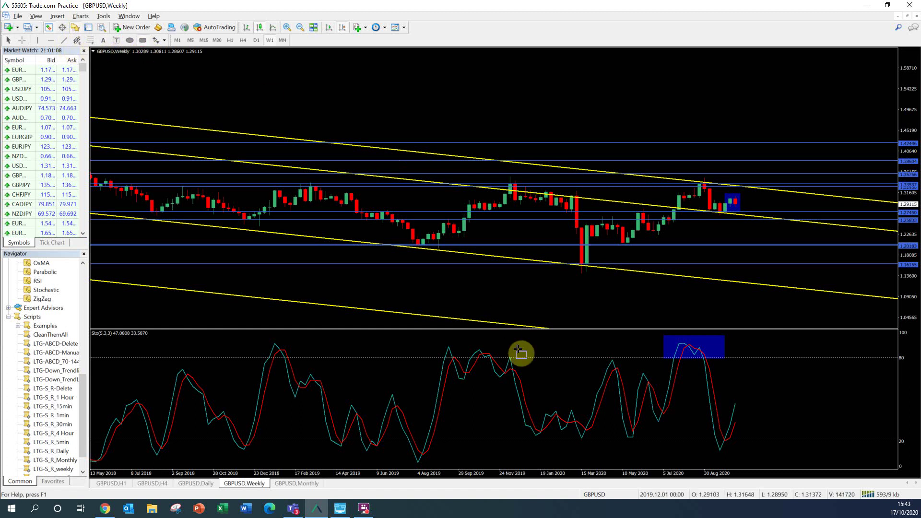
drag(679, 441, 781, 454)
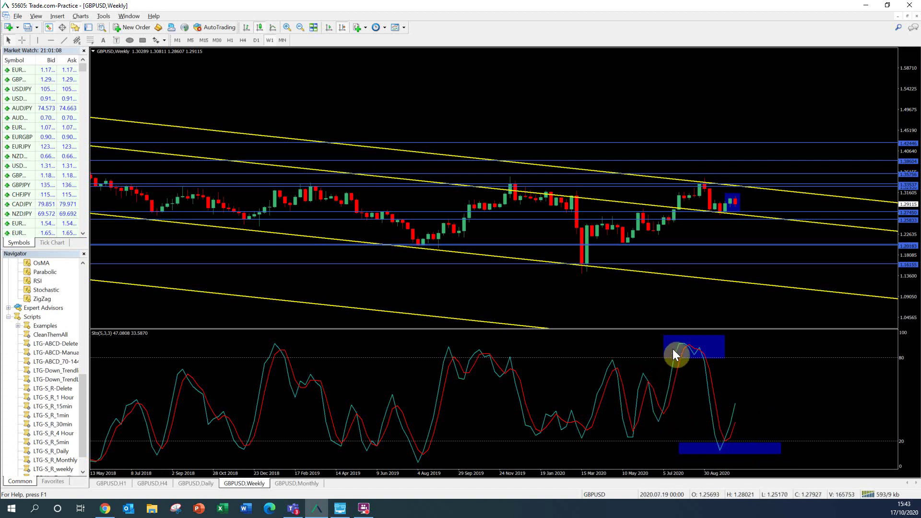
Compare the Stochastic turning points with the matching weekly candles and nearby support levels using the crosshair
mouse_move(692, 353)
click(27, 39)
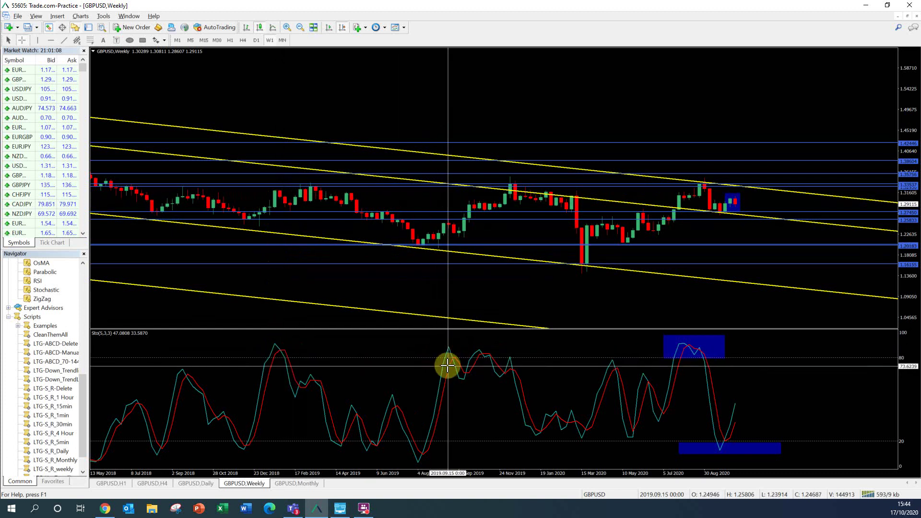
mouse_move(447, 348)
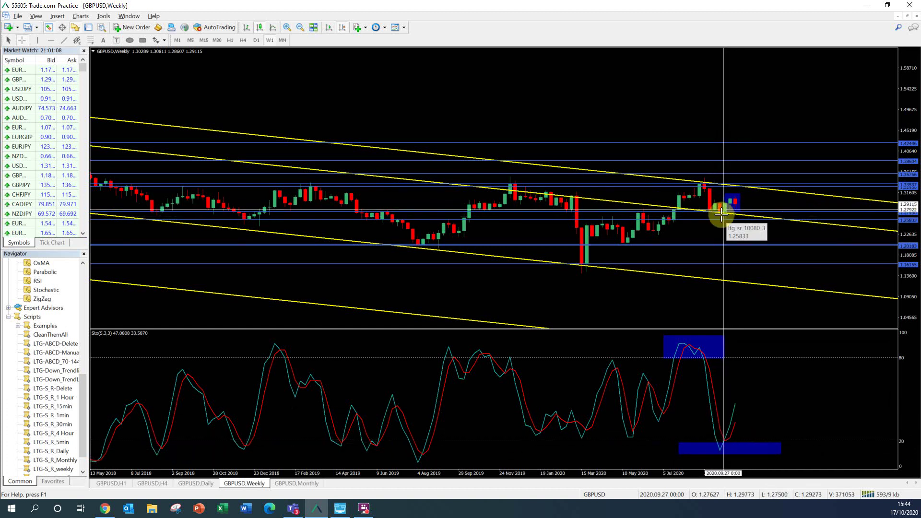
drag(726, 215, 724, 211)
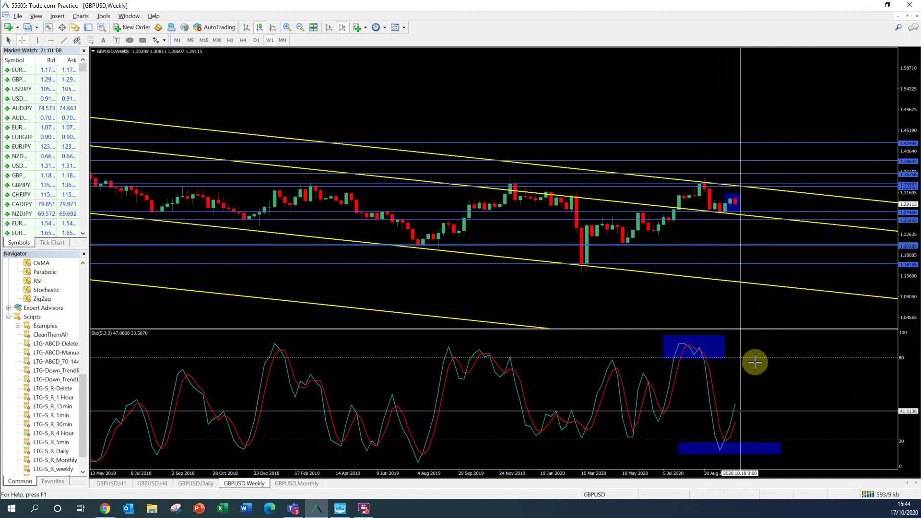
drag(736, 197, 741, 193)
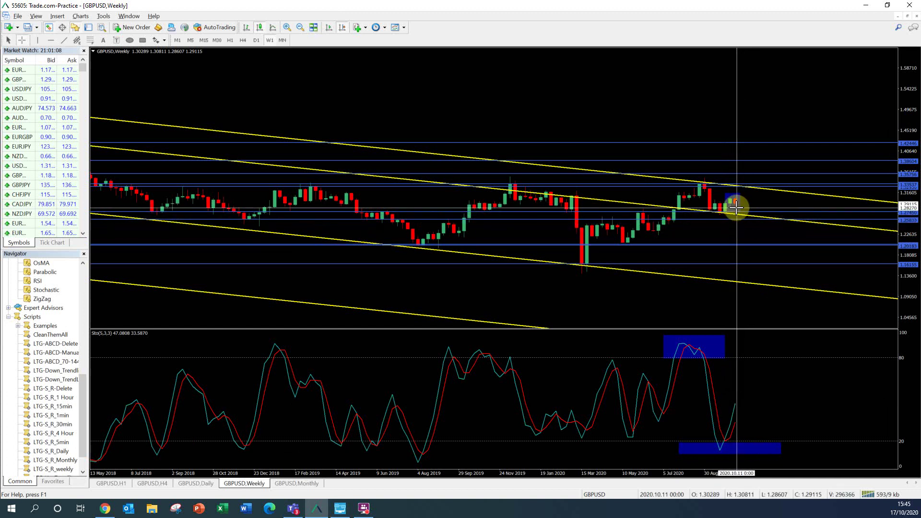
click(741, 228)
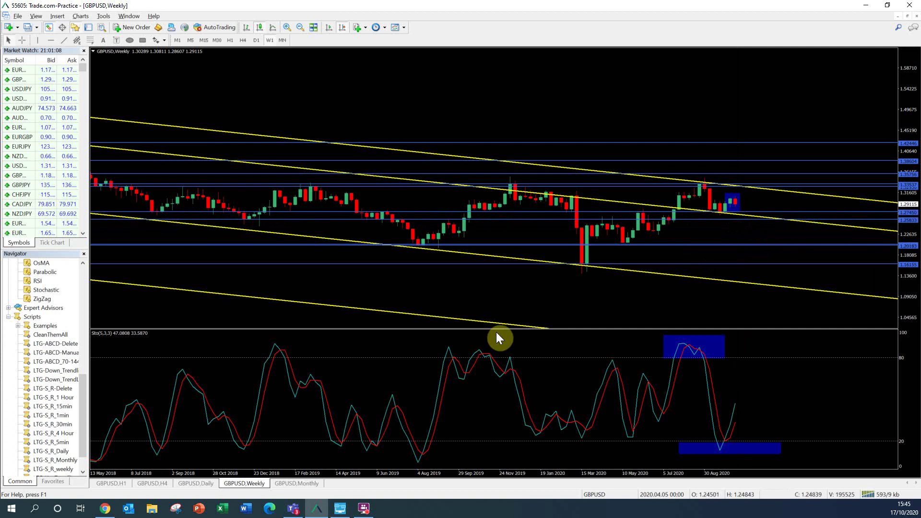
Switch to the GBPUSD daily chart and highlight the peak around late August 2020 at the channel's upper lines with a rectangle
click(204, 486)
drag(916, 255, 917, 283)
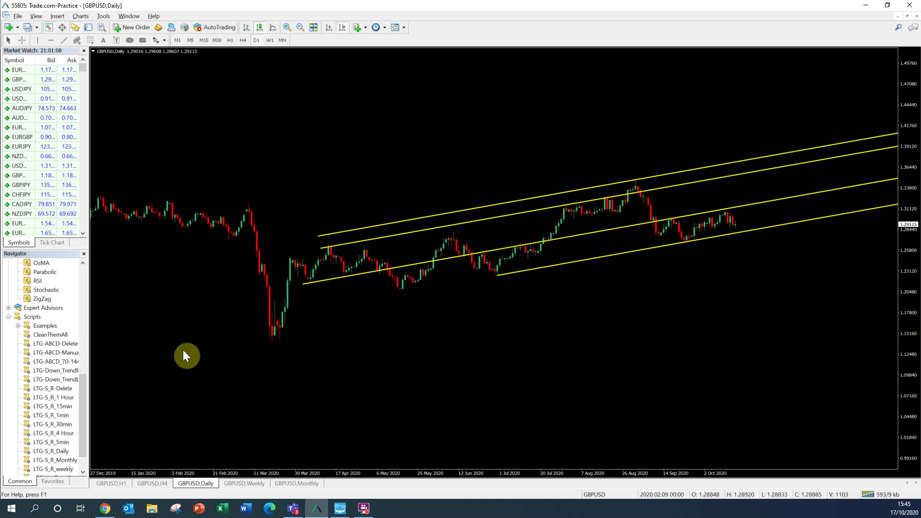
drag(917, 283, 914, 274)
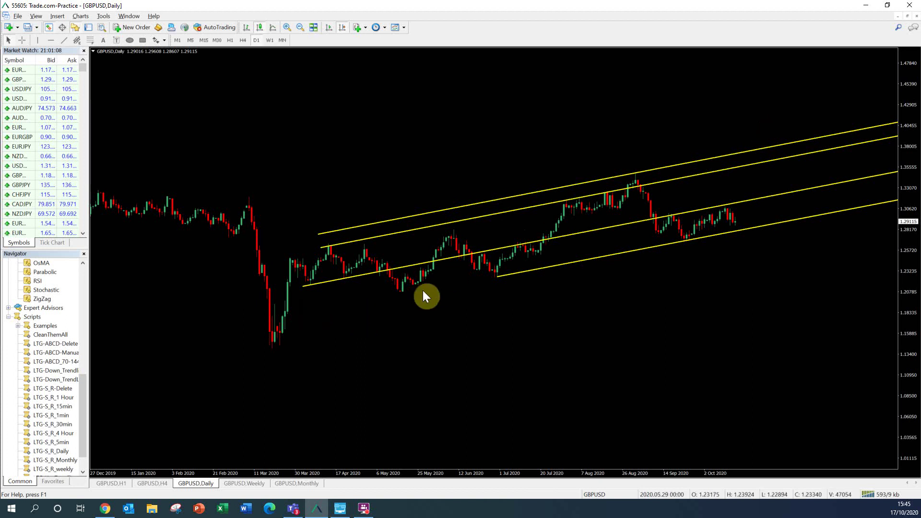
click(139, 40)
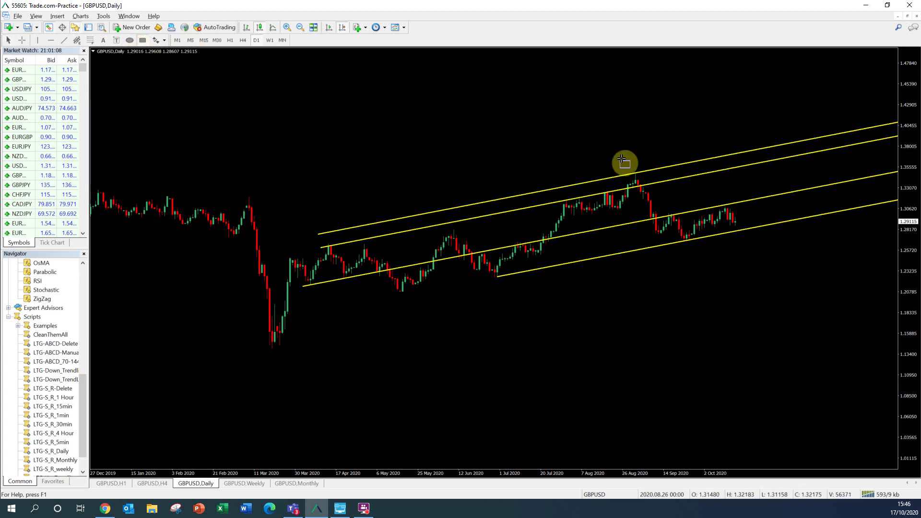
drag(613, 167, 676, 188)
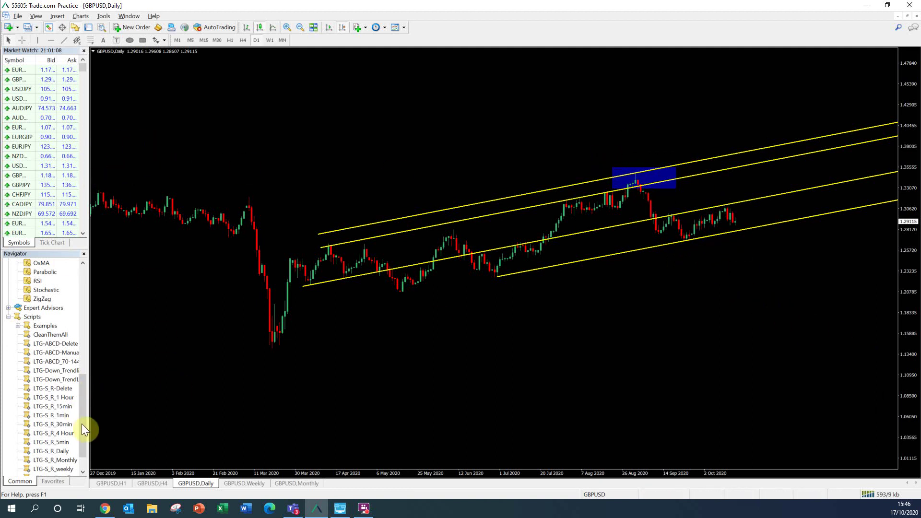
Draw a trendline from the highlighted daily peak down to the mid-September low and turn off its ray extension
drag(83, 431, 79, 392)
click(64, 40)
drag(633, 180, 658, 231)
right_click(661, 235)
click(692, 241)
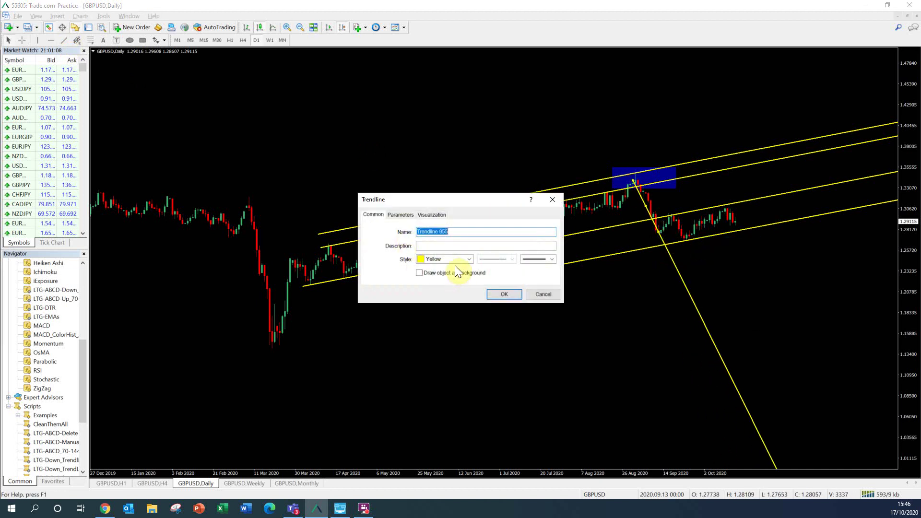
click(401, 212)
click(499, 295)
Run the LTG-ABCD_70-14… script on the daily chart to project ABCD levels from the drawn trendline
scroll(46, 375, down, 2)
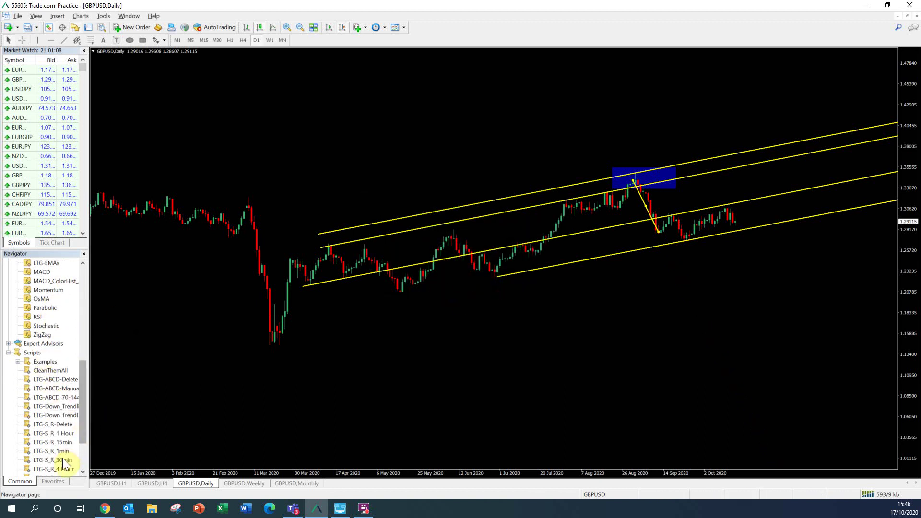
double_click(61, 401)
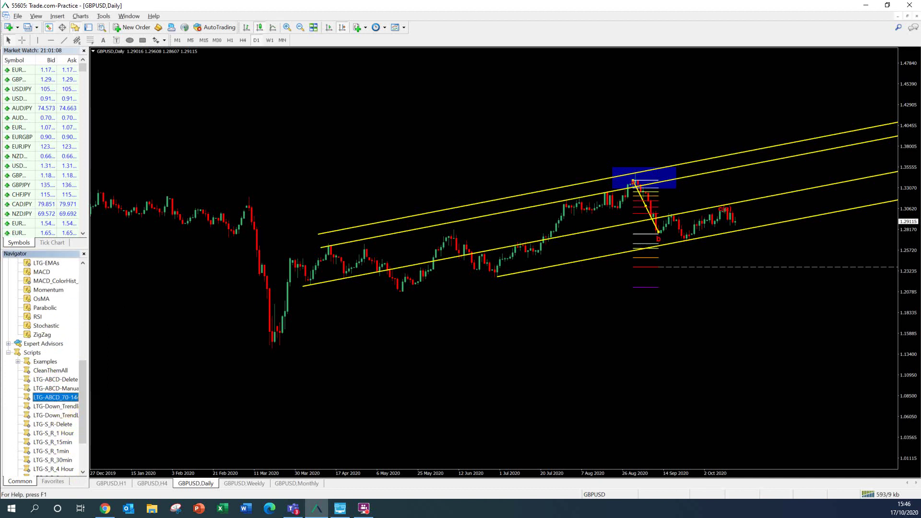
drag(474, 375, 376, 377)
drag(907, 253, 883, 215)
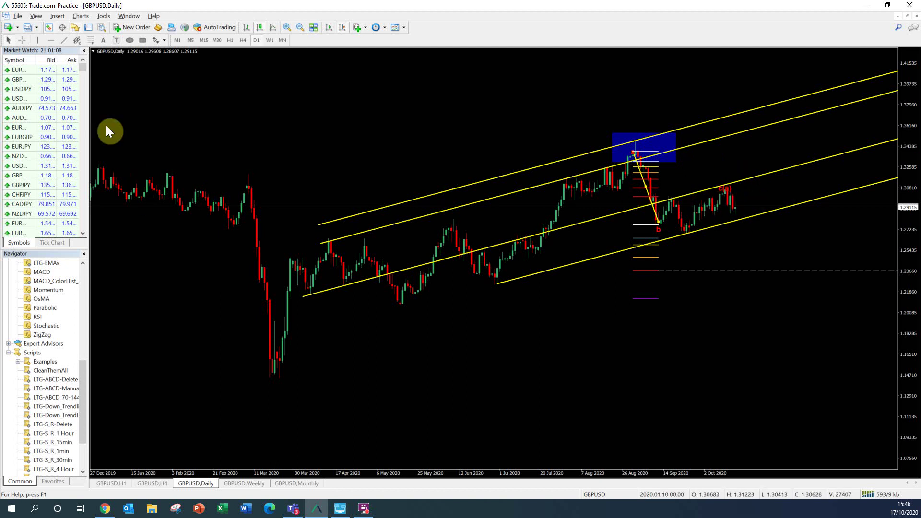
Place a horizontal line at about 1.315, just above the early-October high on the daily chart
click(64, 42)
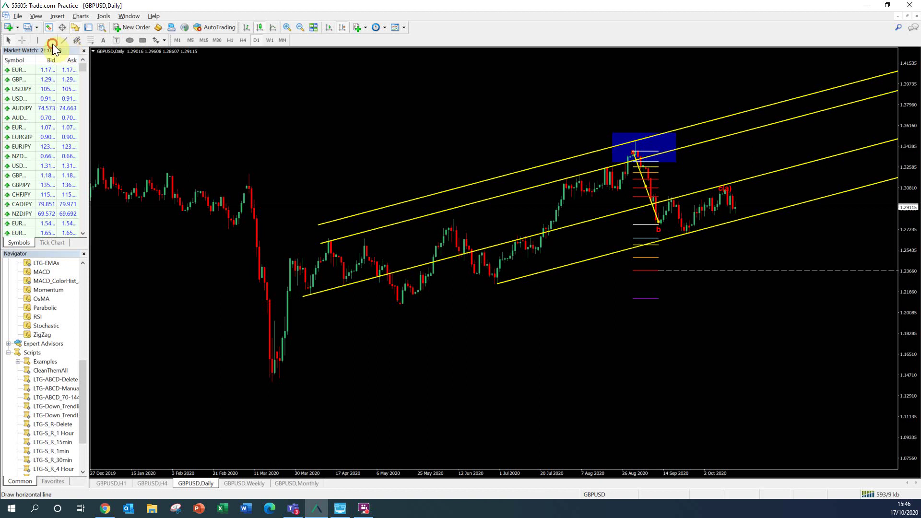
click(685, 179)
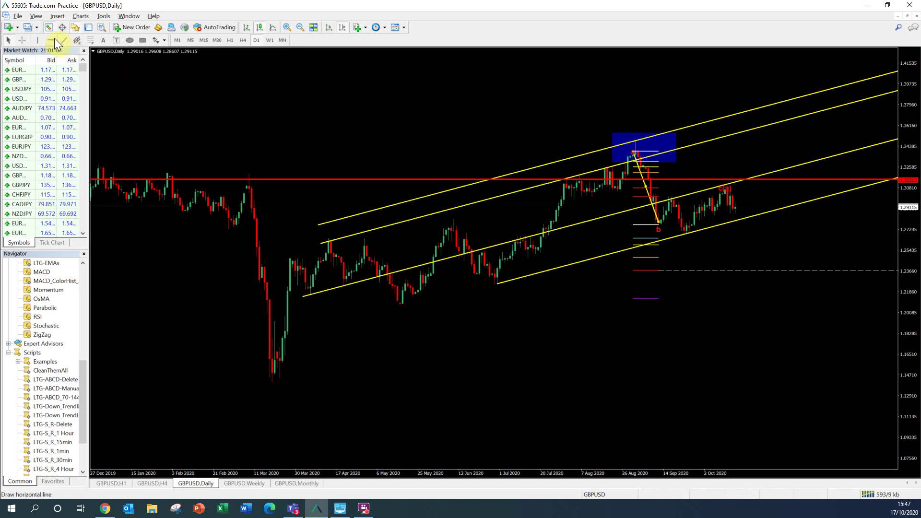
Mark a small rectangle just ahead of the latest daily candles where the horizontal line at about 1.315 meets the channel line
click(142, 39)
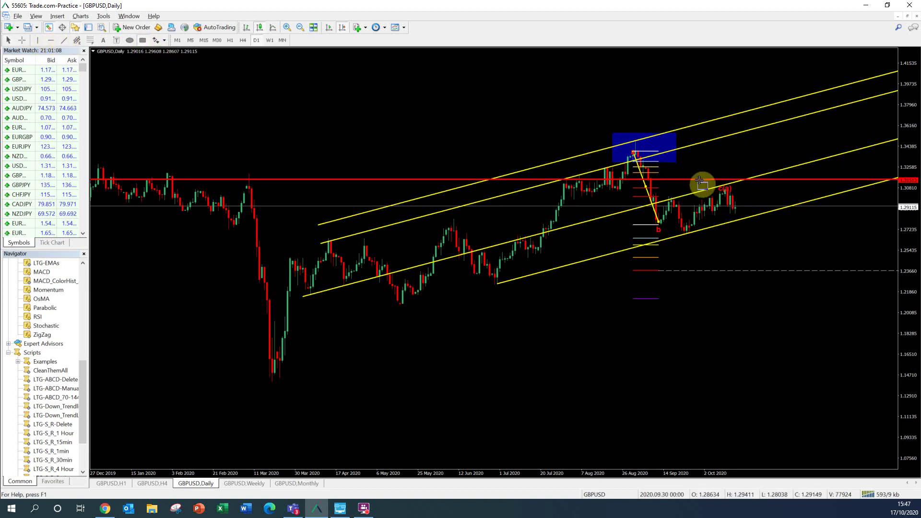
drag(732, 172, 757, 185)
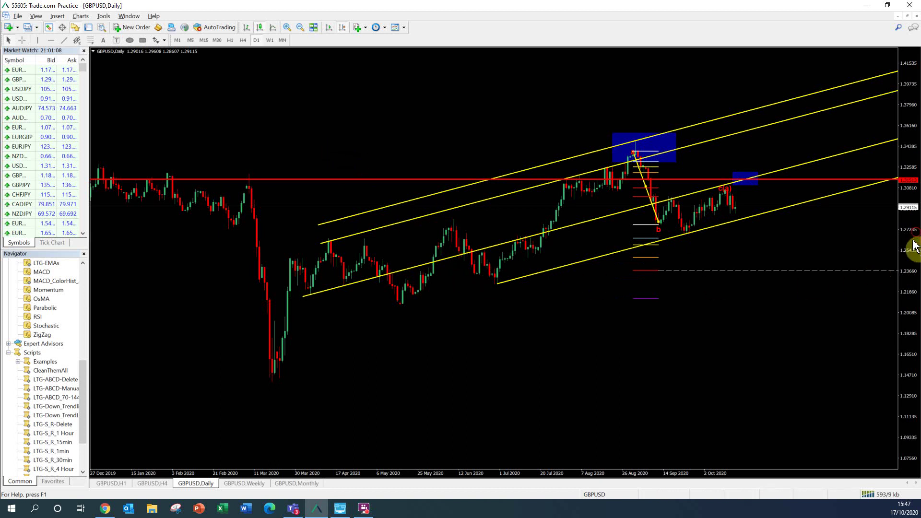
Read the price of the dashed ABCD target on the daily chart and locate that level on the weekly chart with the crosshair
drag(912, 240, 911, 259)
click(27, 40)
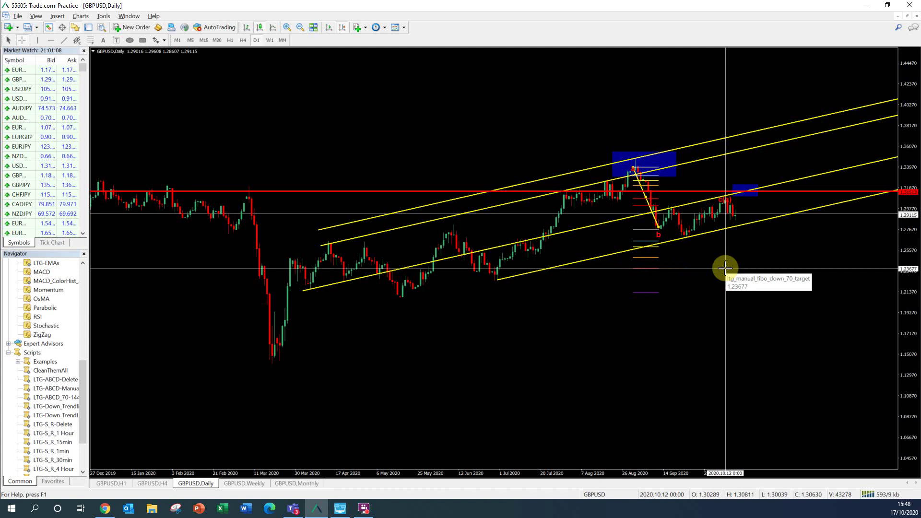
click(246, 483)
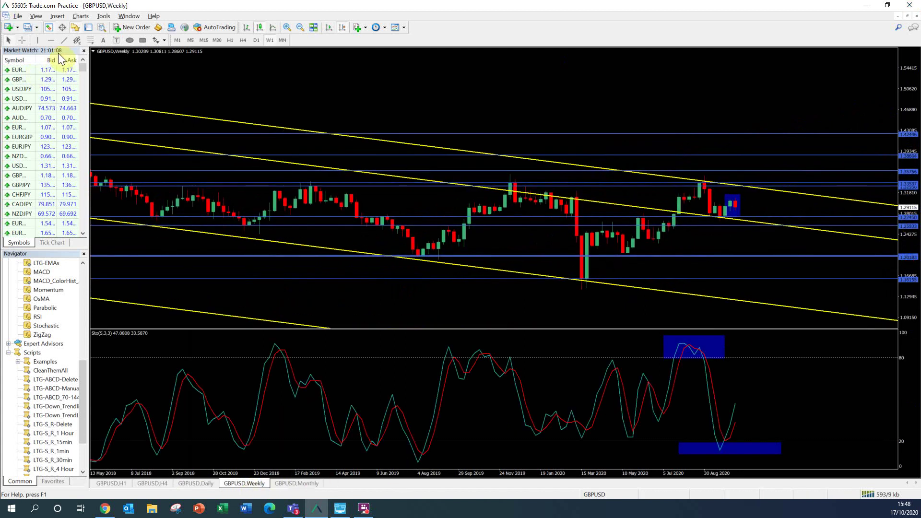
click(22, 40)
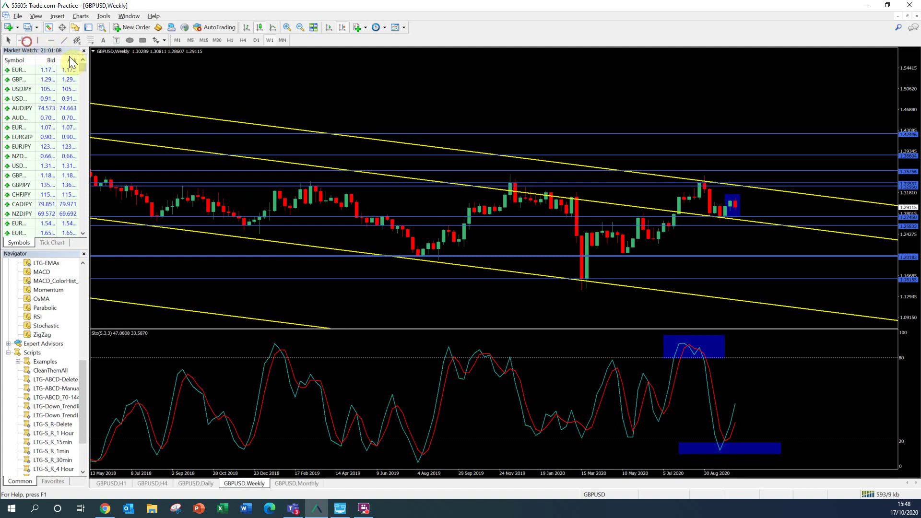
click(722, 237)
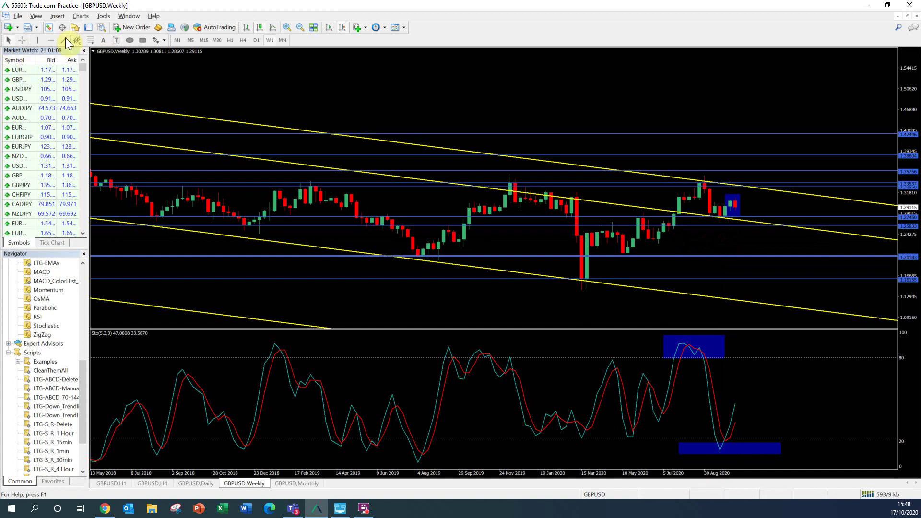
Add a horizontal line to the weekly chart below the latest candles and set its value to 1.2370
click(51, 40)
click(734, 239)
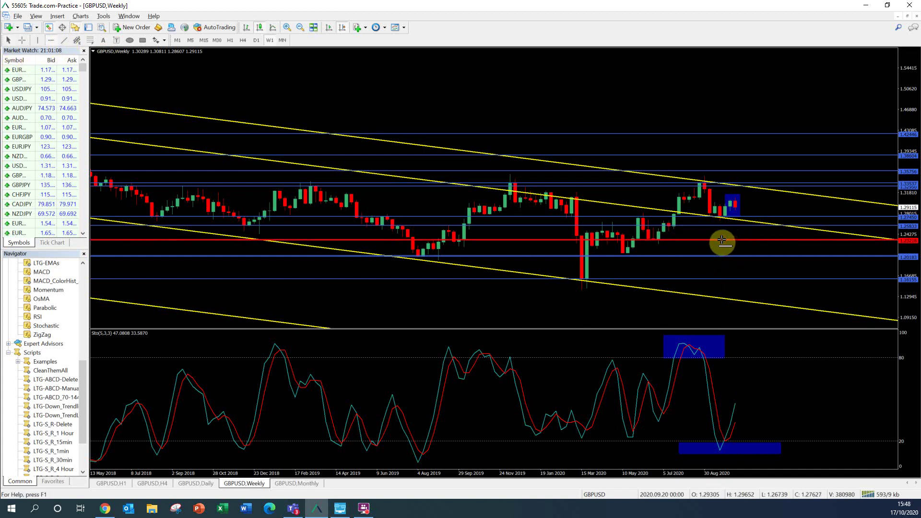
right_click(721, 240)
click(755, 242)
click(526, 231)
double_click(526, 231)
text(1.237)
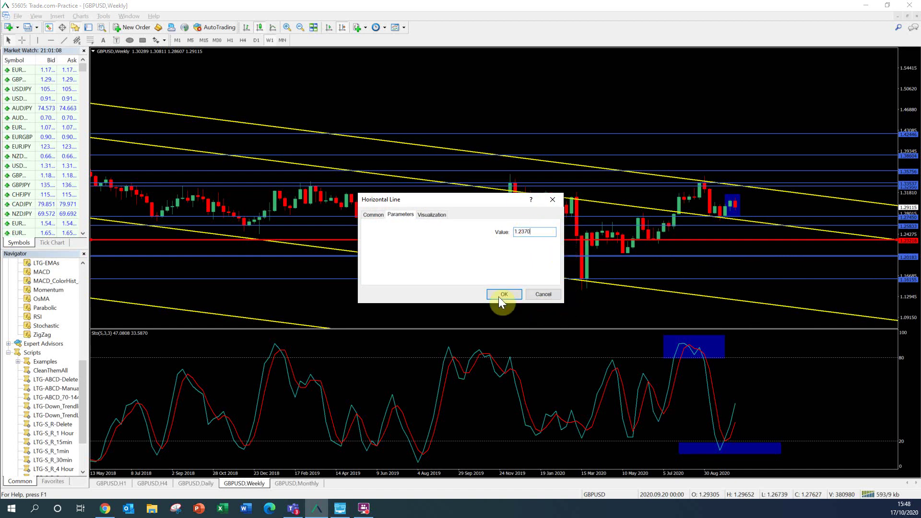
click(505, 295)
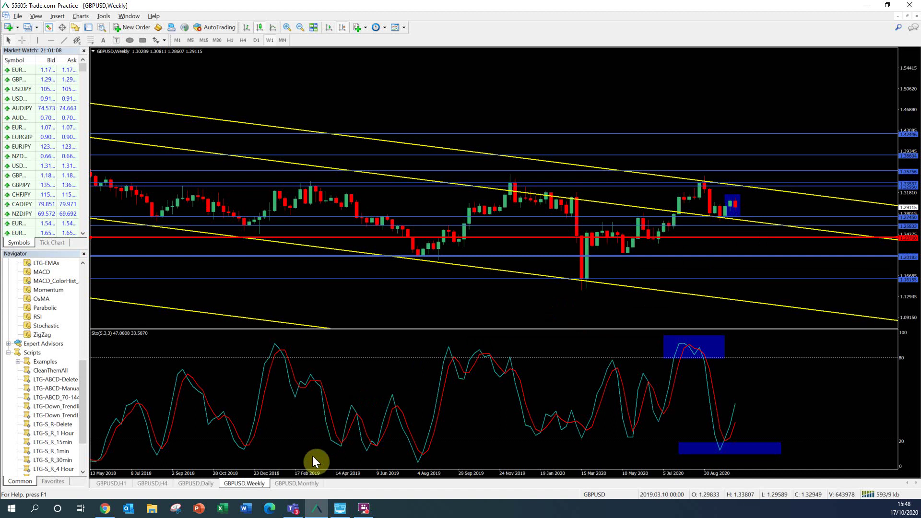
click(207, 484)
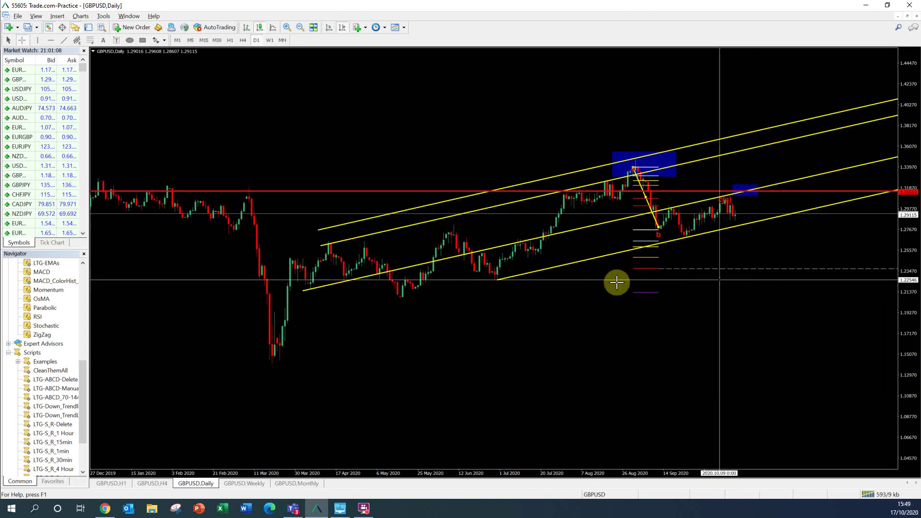
click(51, 41)
click(533, 279)
drag(533, 278, 533, 277)
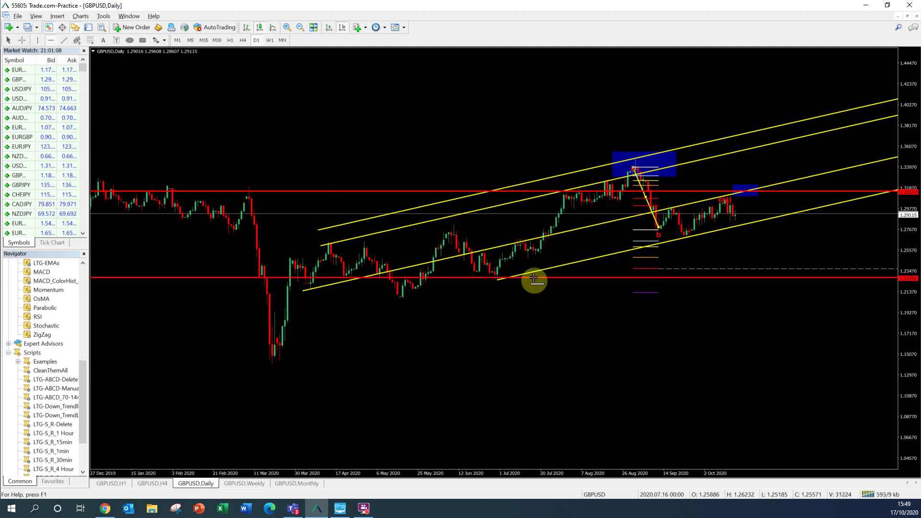
right_click(562, 278)
click(588, 307)
drag(910, 247, 846, 273)
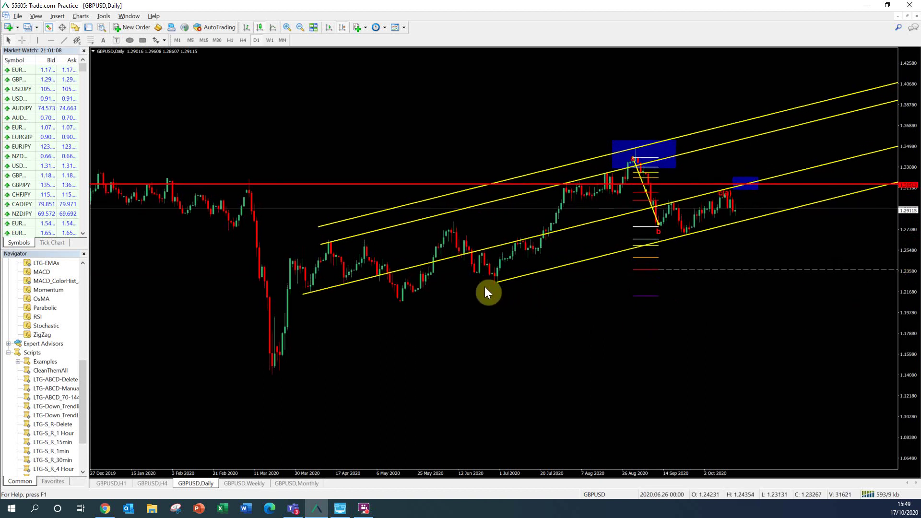
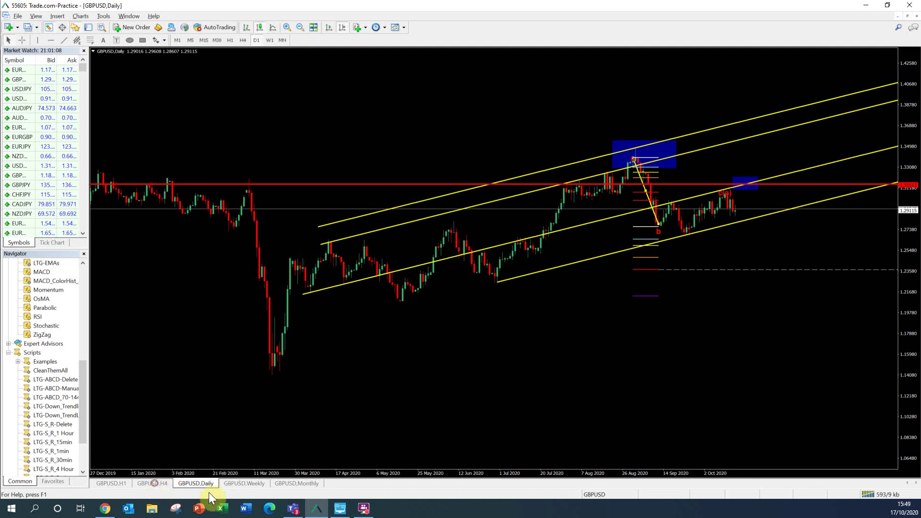
Switch to the GBPUSD H4 chart and highlight the latest candles at the channel's lowest line with a rectangle
click(152, 484)
drag(904, 294, 904, 322)
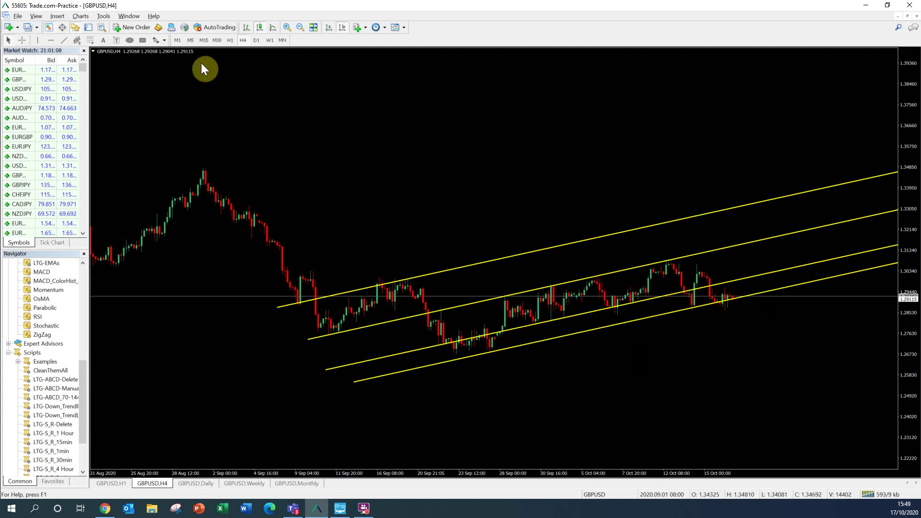
click(140, 39)
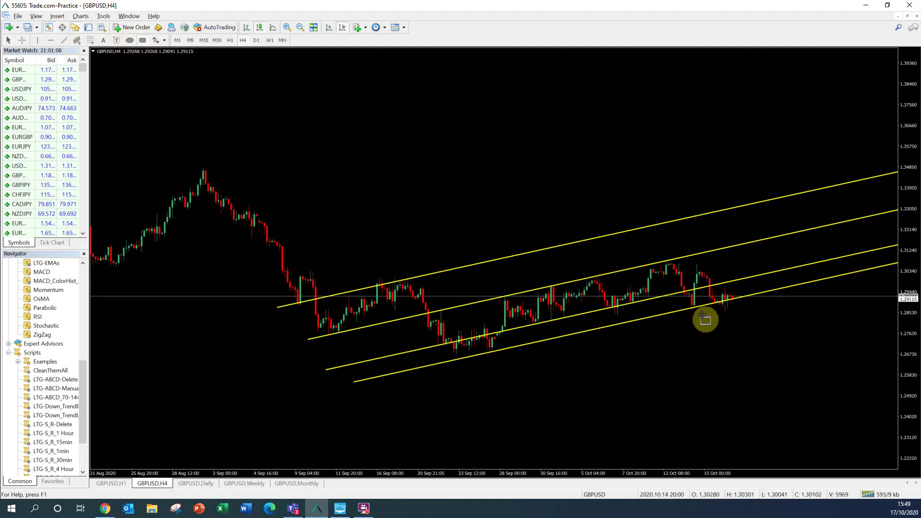
drag(738, 307, 754, 301)
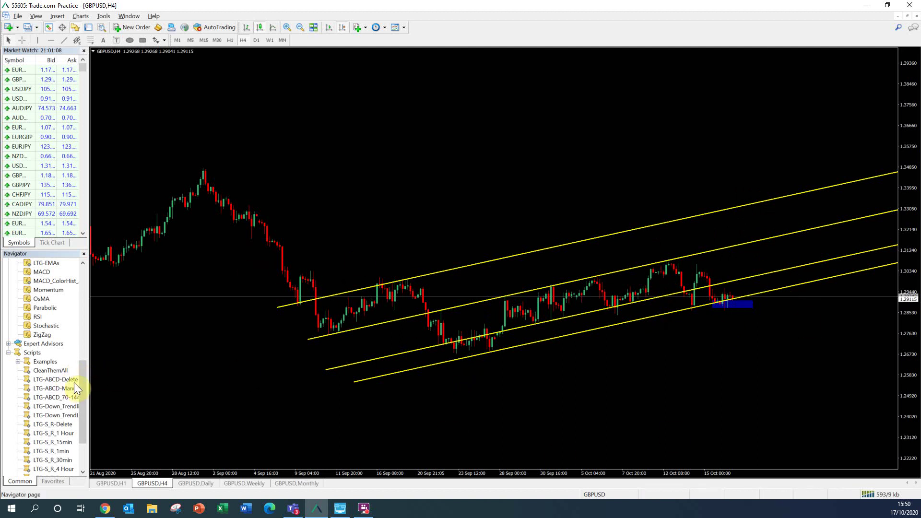
Apply the LTG-ABCD-Up_70… indicator to the H4 chart to project the upward ABCD levels
scroll(80, 385, down, 1)
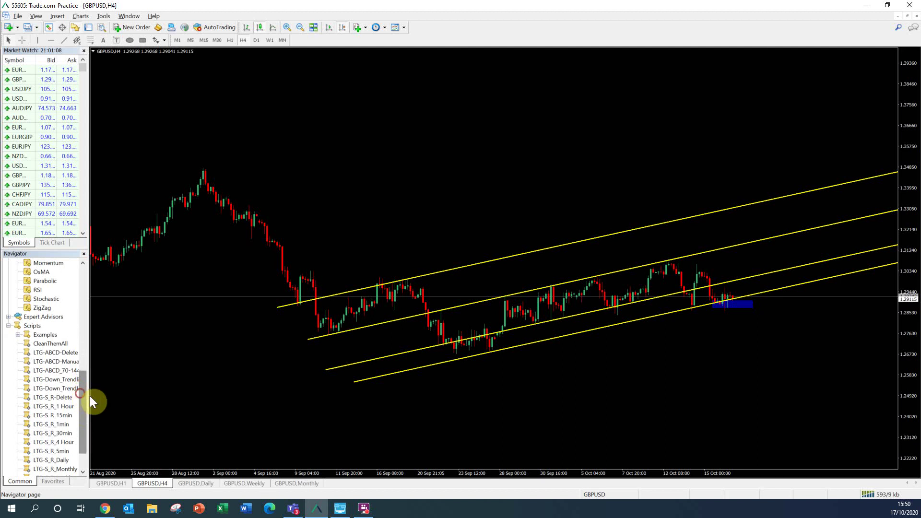
drag(85, 399, 91, 356)
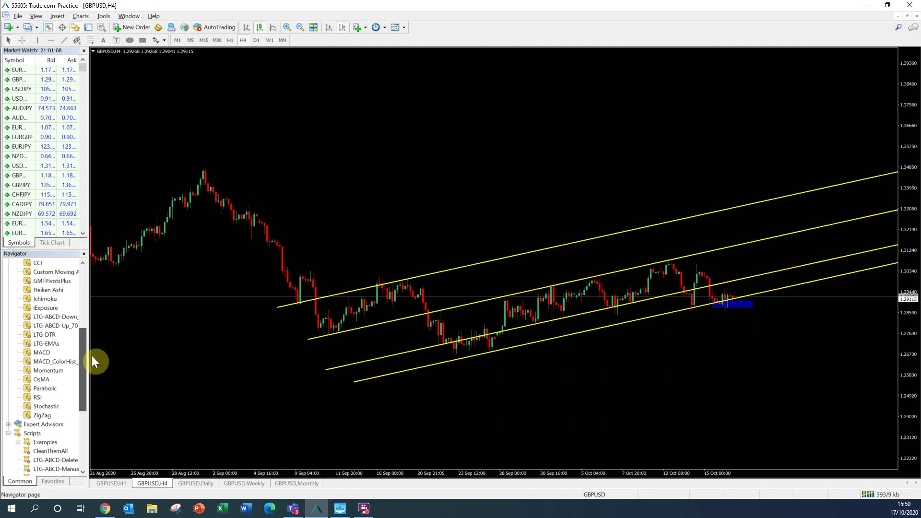
double_click(62, 329)
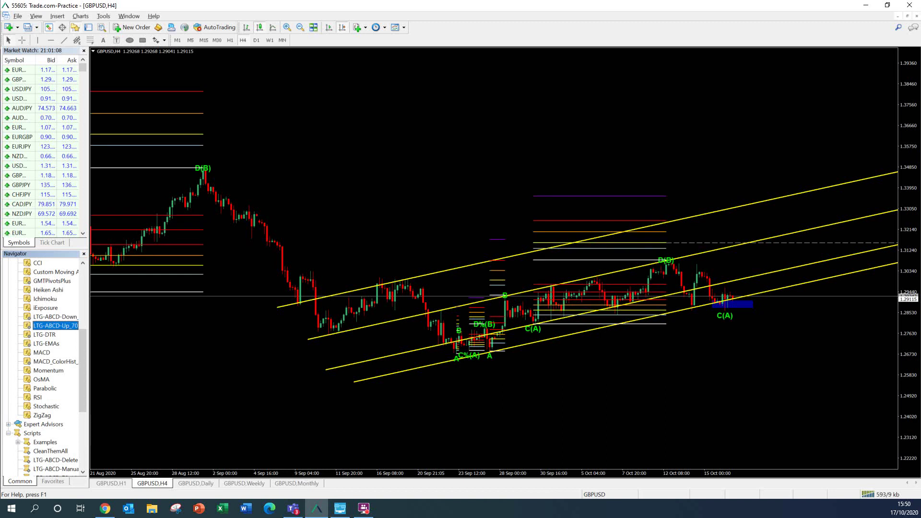
drag(908, 332, 908, 326)
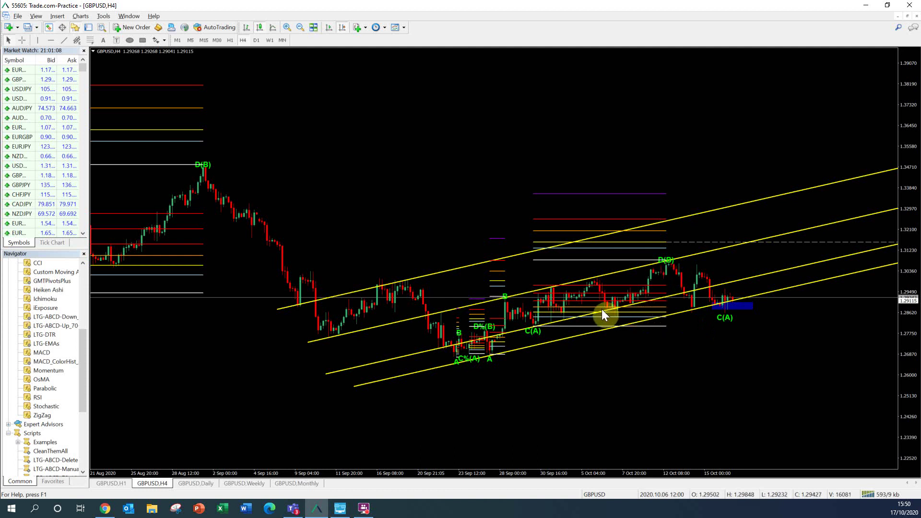
Highlight the H4 zone between the dashed ABCD target and the orange level above it with a rectangle extending past the latest candles
click(22, 40)
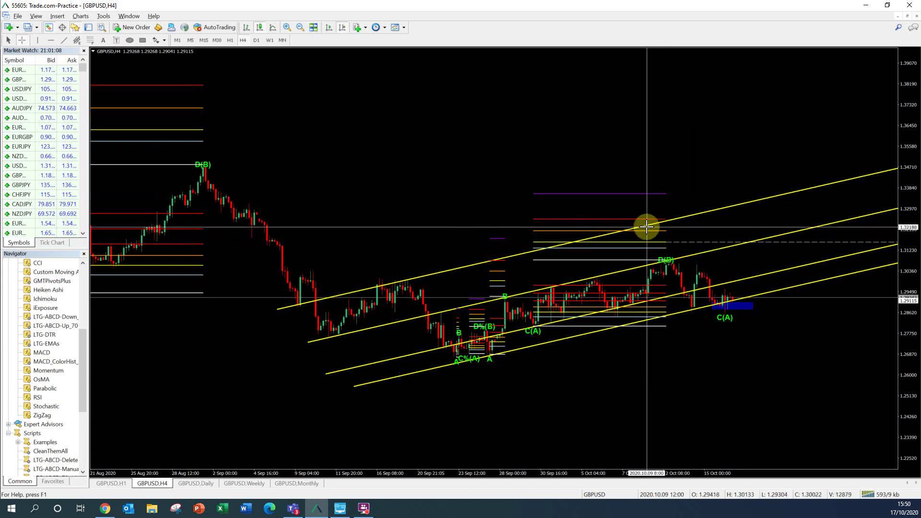
click(144, 40)
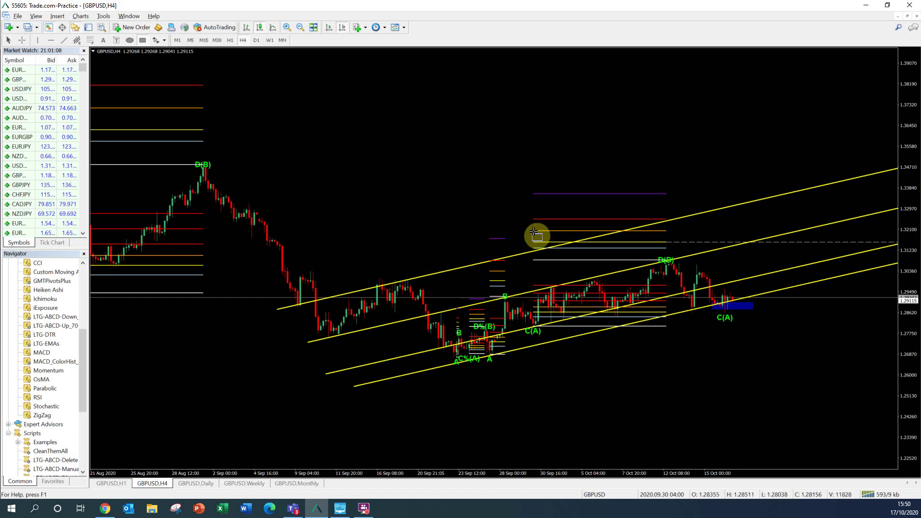
drag(600, 236, 760, 242)
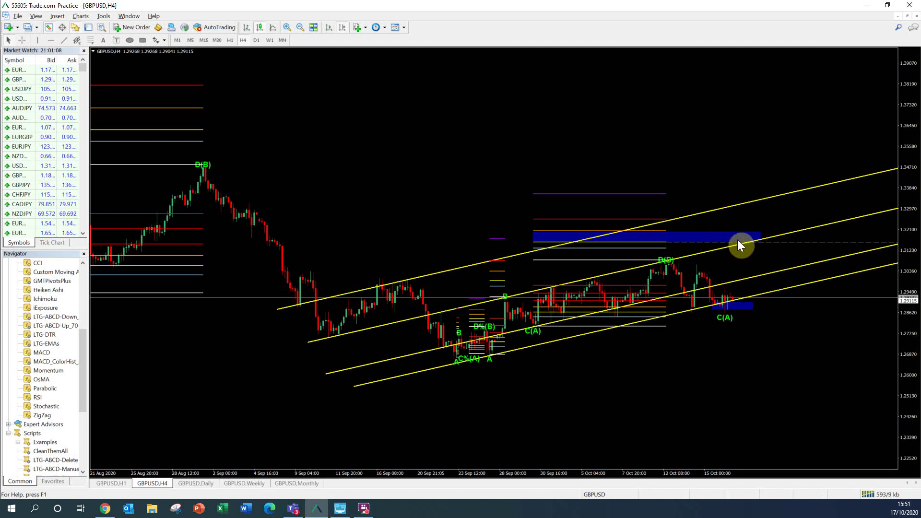
Check the price of the dashed ABCD target line on the H4 chart in its trendline properties
right_click(789, 241)
click(802, 243)
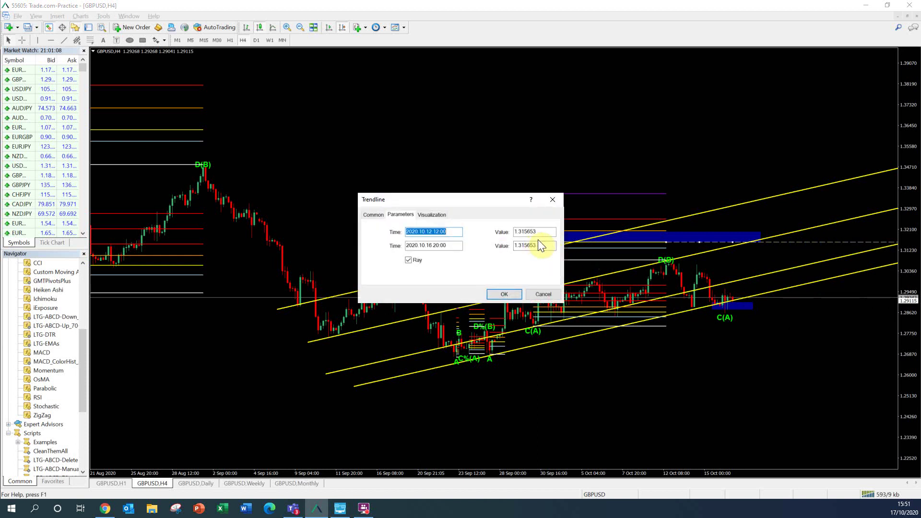
click(504, 295)
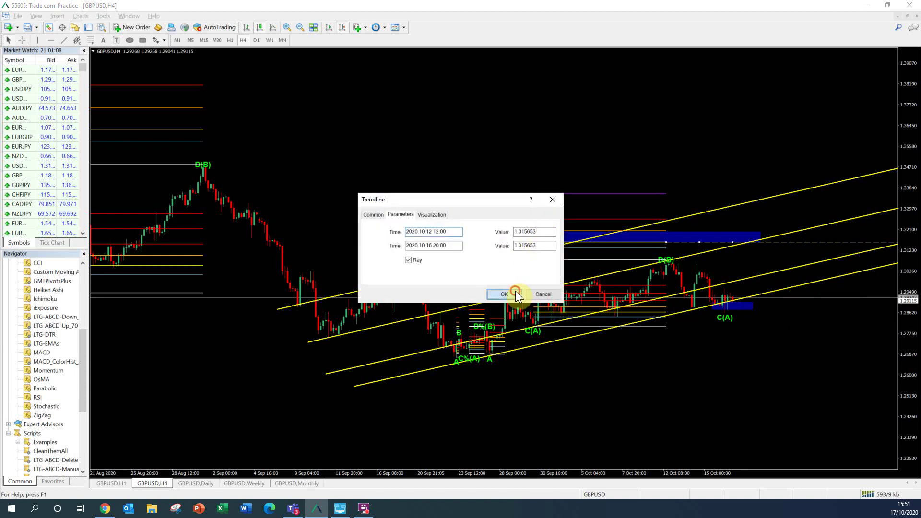
Add another horizontal line to the GBPUSD daily chart and set its value to 1.3150
click(195, 483)
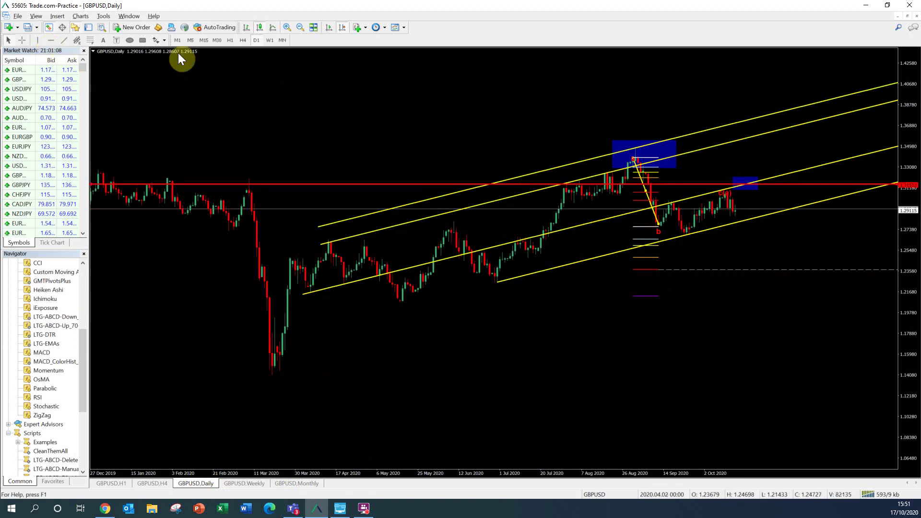
click(53, 41)
click(373, 174)
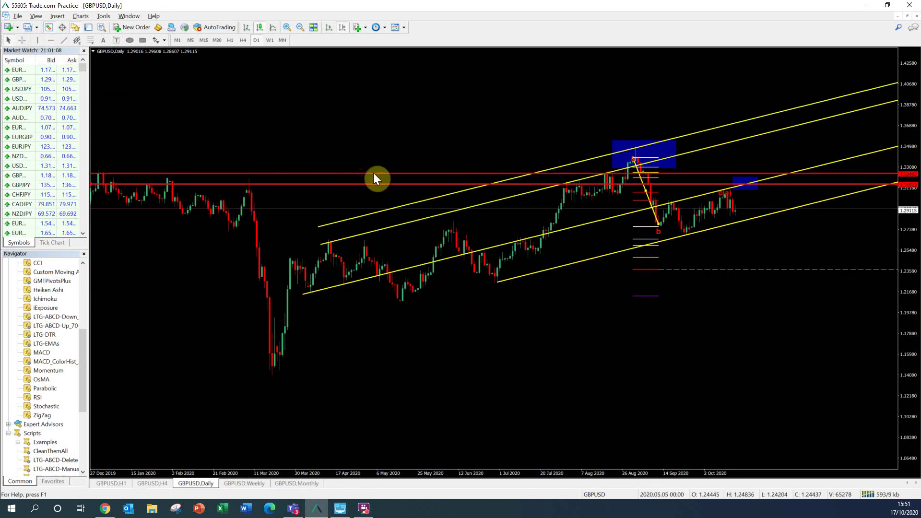
right_click(373, 173)
click(394, 179)
drag(518, 231, 555, 233)
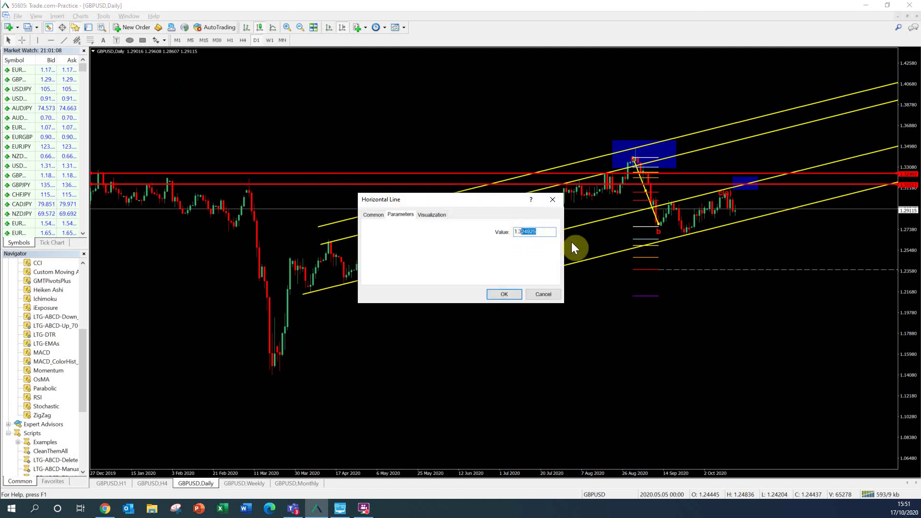
text(.3156)
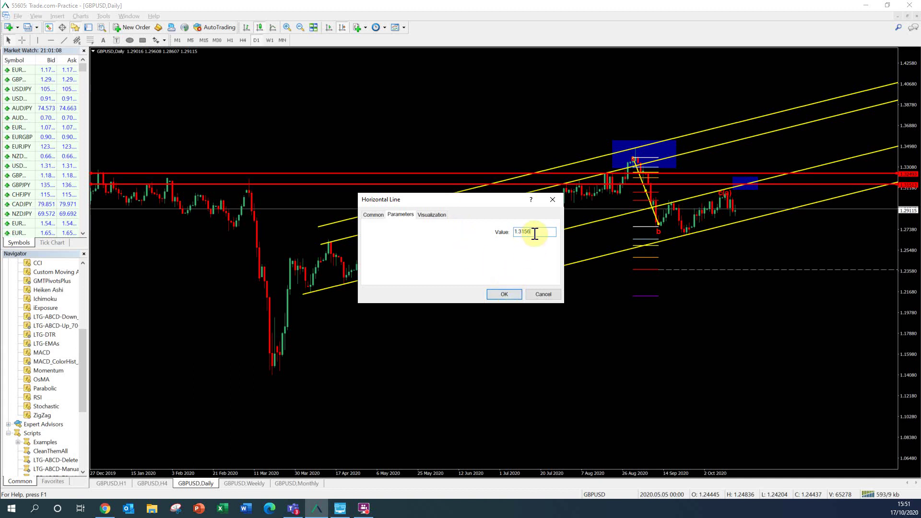
key(BackSpace)
text(0)
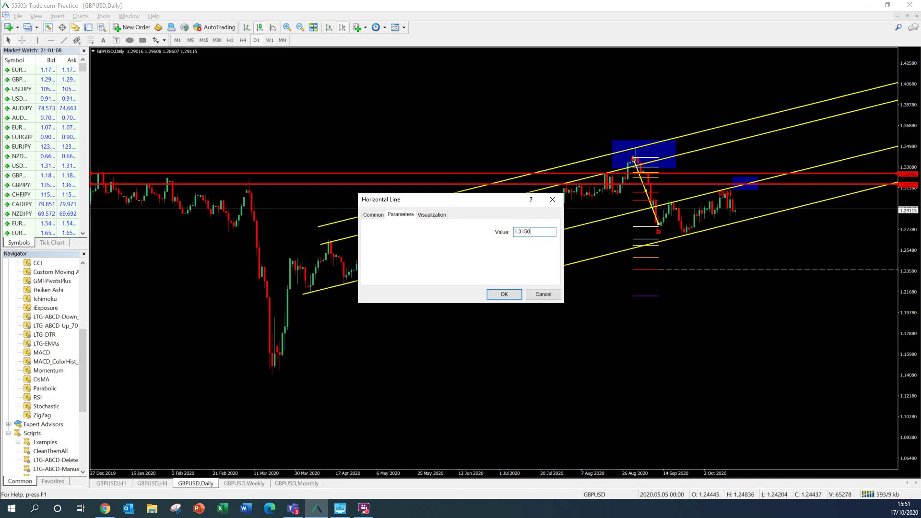
click(514, 292)
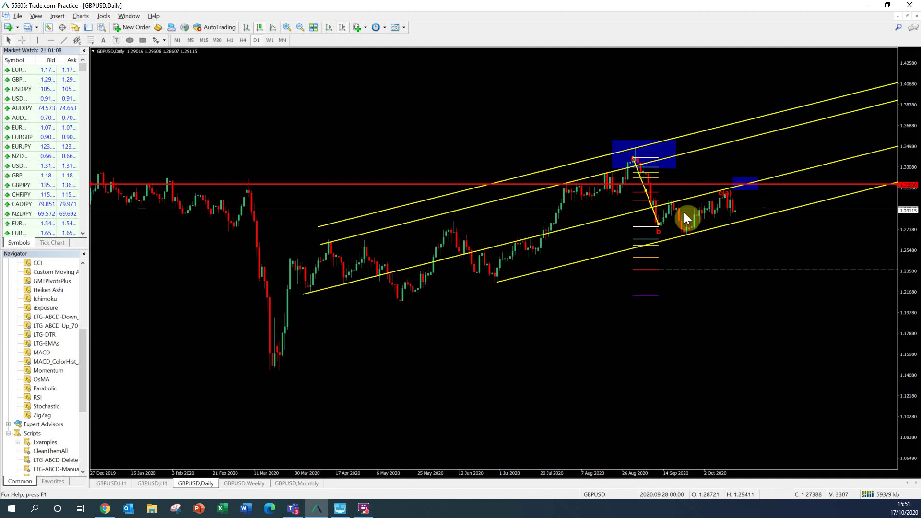
Compare the dashed ABCD target on the H4 chart with the horizontal resistance line on the daily chart
click(150, 484)
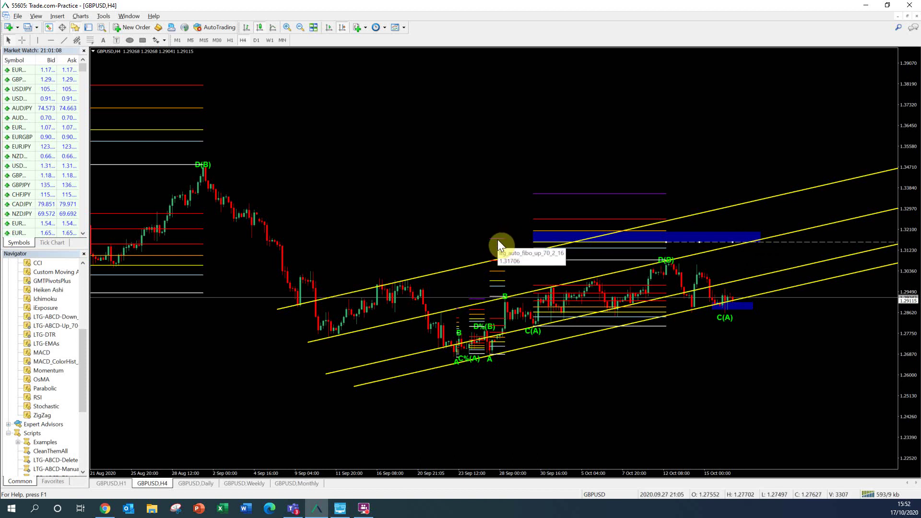
click(21, 40)
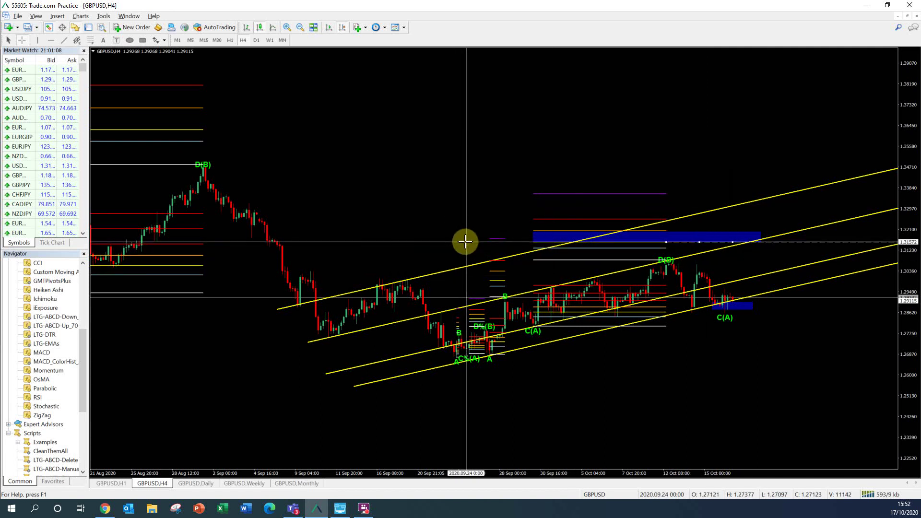
click(195, 484)
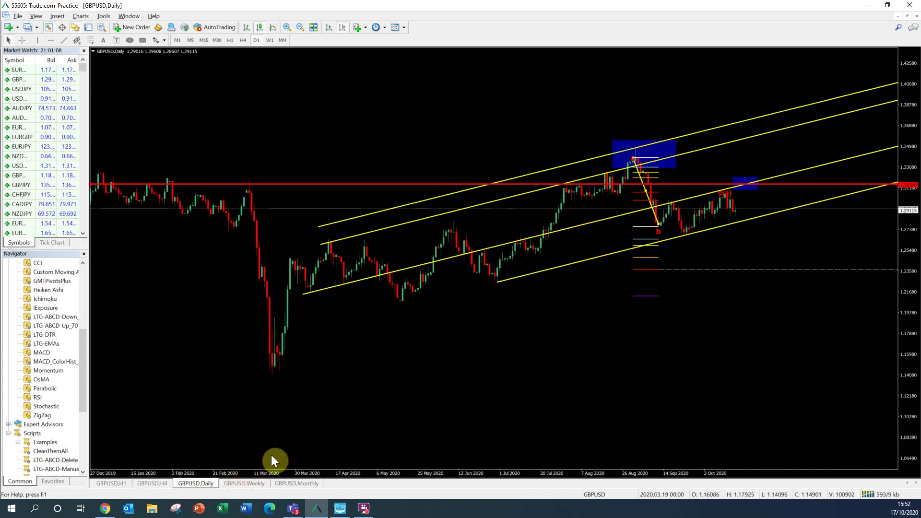
click(163, 484)
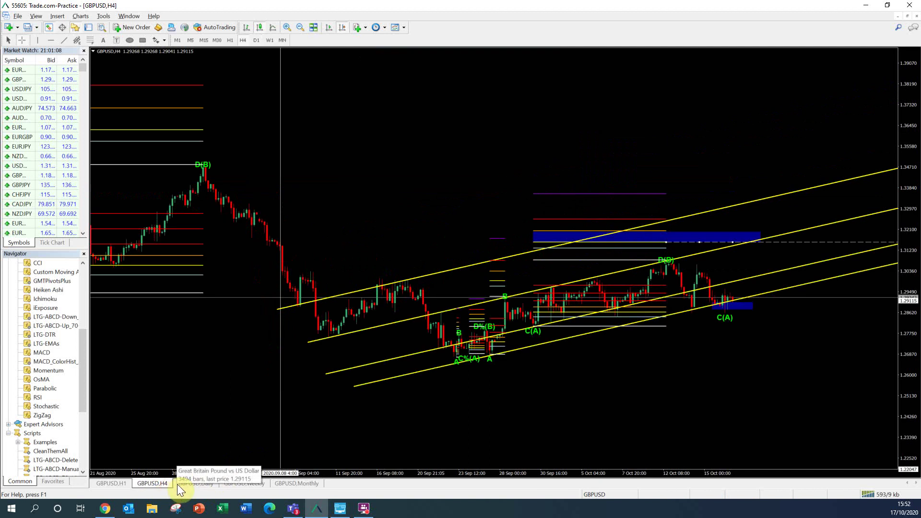